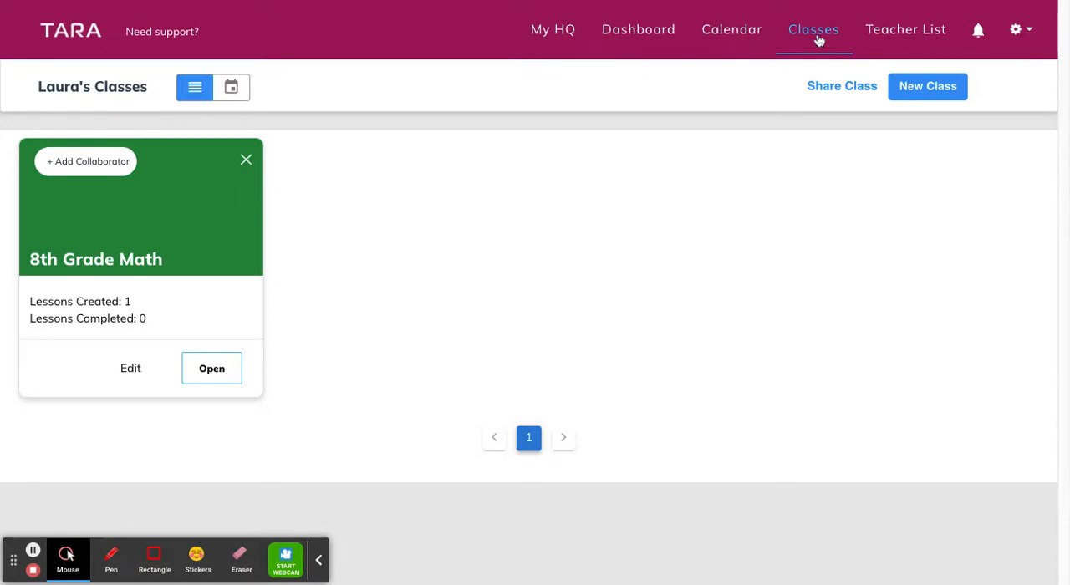
Open the 8th Grade Math class and start creating new lessons in it
left_click(216, 371)
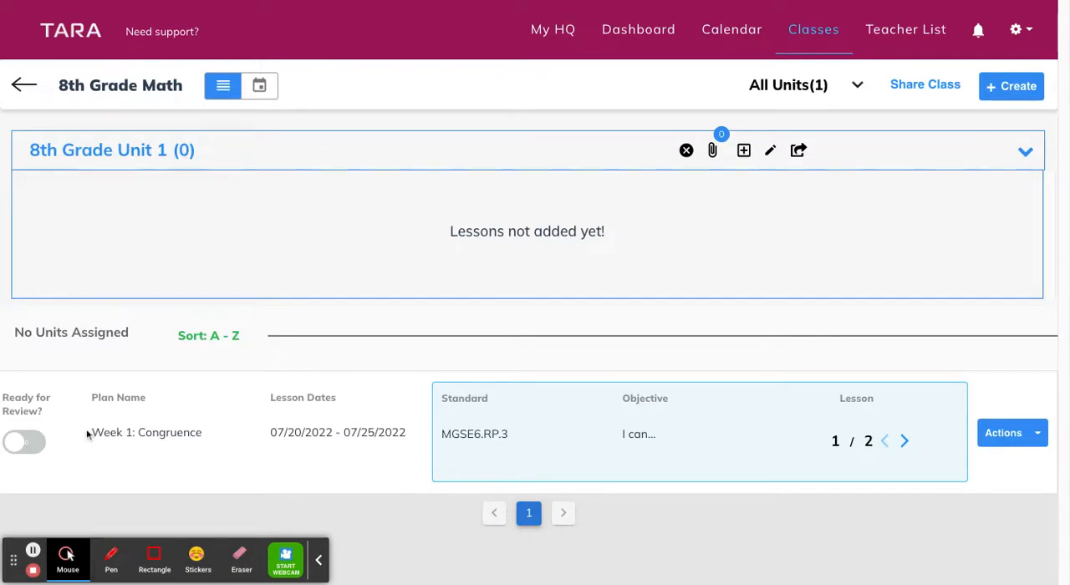
left_click(1005, 89)
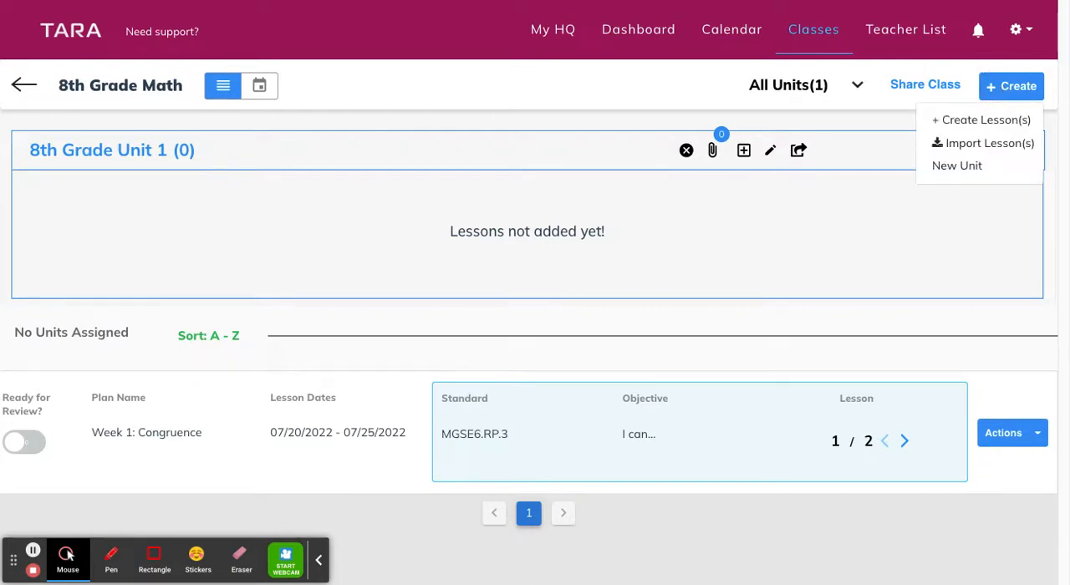
left_click(975, 122)
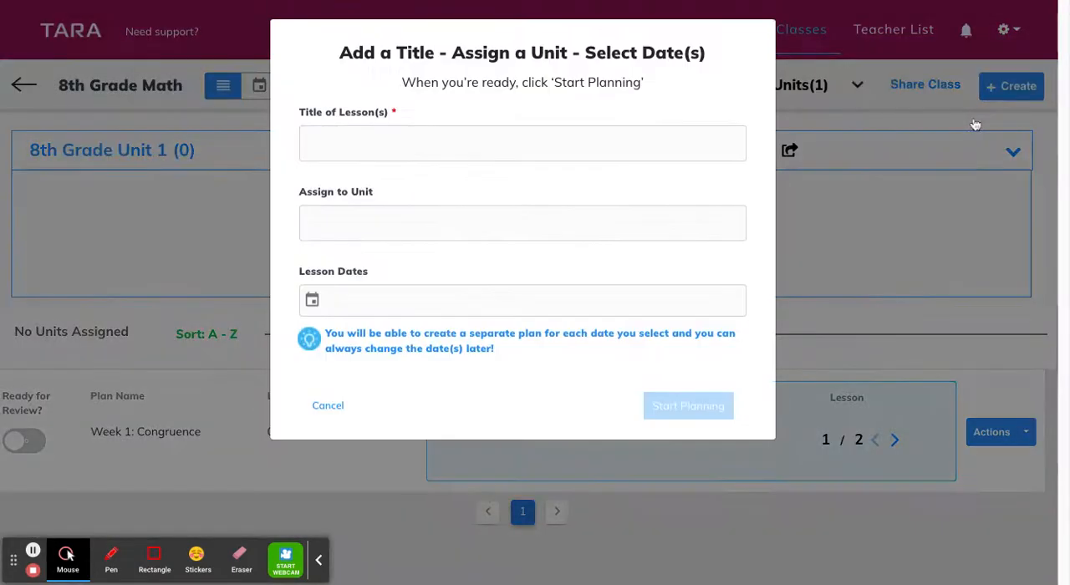
Title the lessons "Week 1 - Unit 1" and assign them to 8th Grade Unit 1
left_click(458, 145)
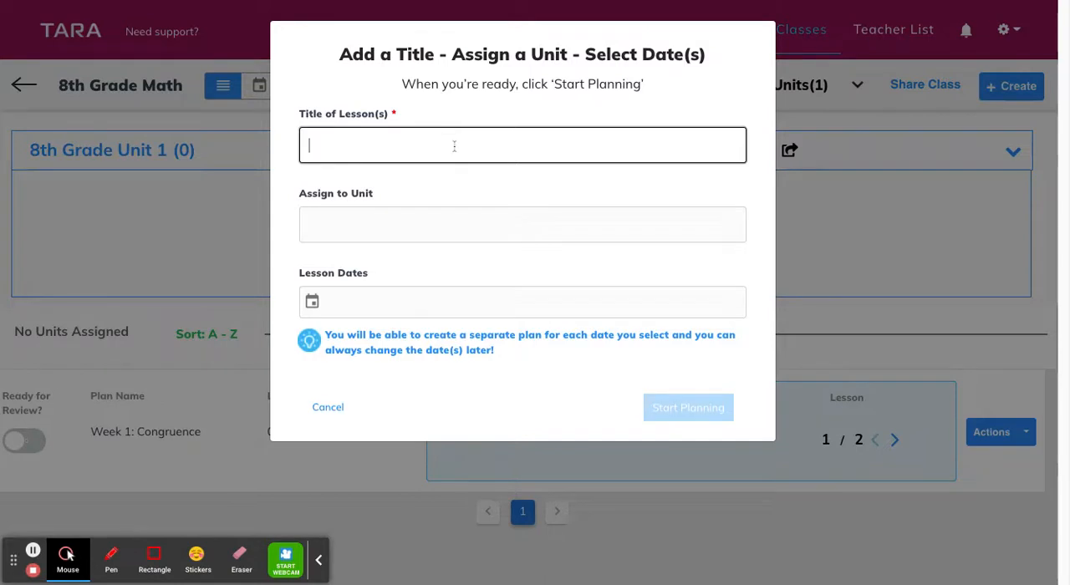
type("We")
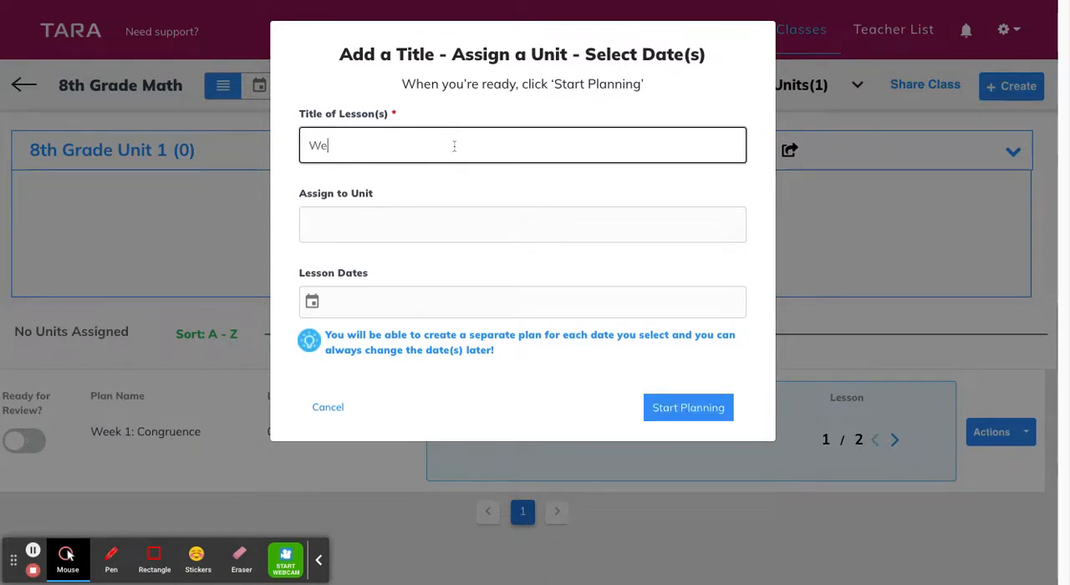
type("ek 1 - Unit 1")
left_click(341, 225)
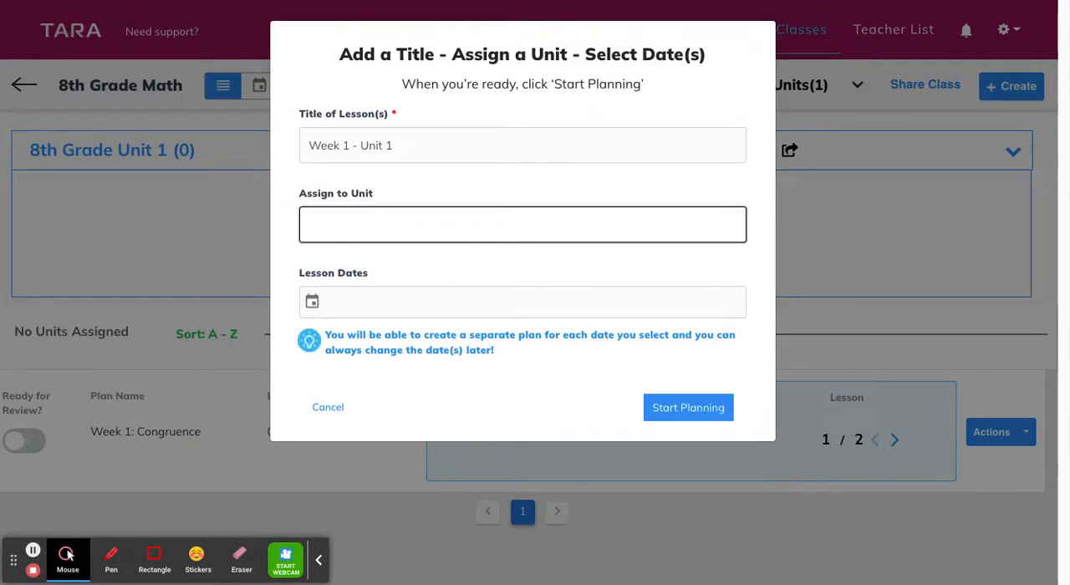
left_click(325, 243)
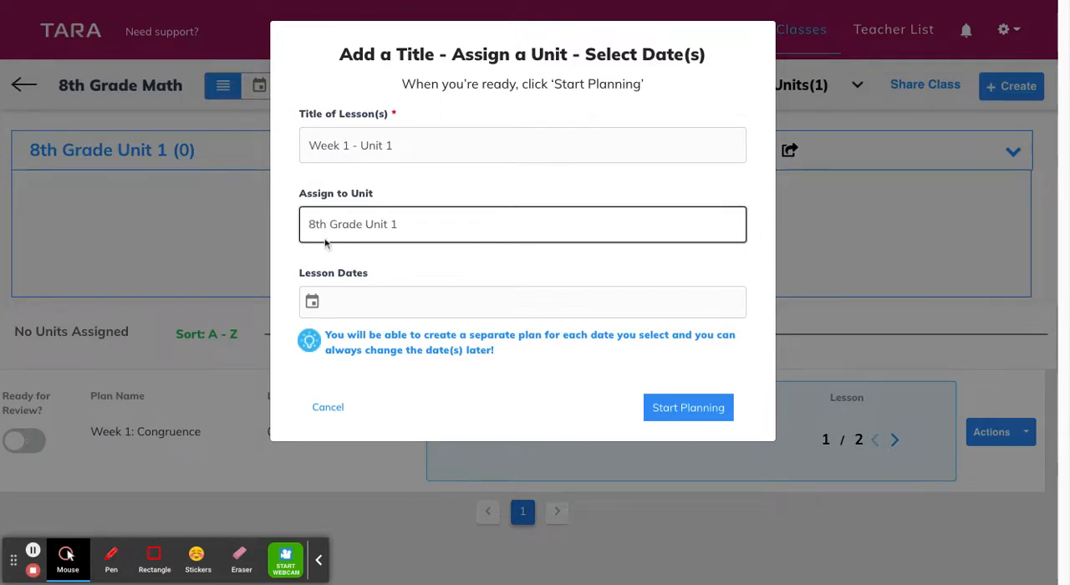
Set the lesson dates to July 25, 26 and 27, 2022, and start planning
left_click(313, 303)
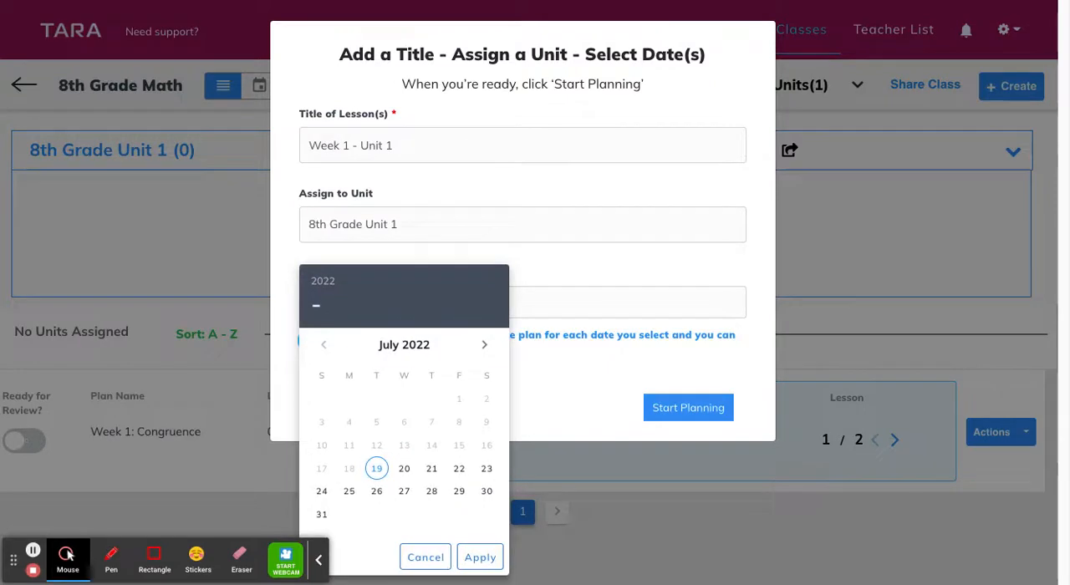
left_click(351, 494)
left_click(376, 494)
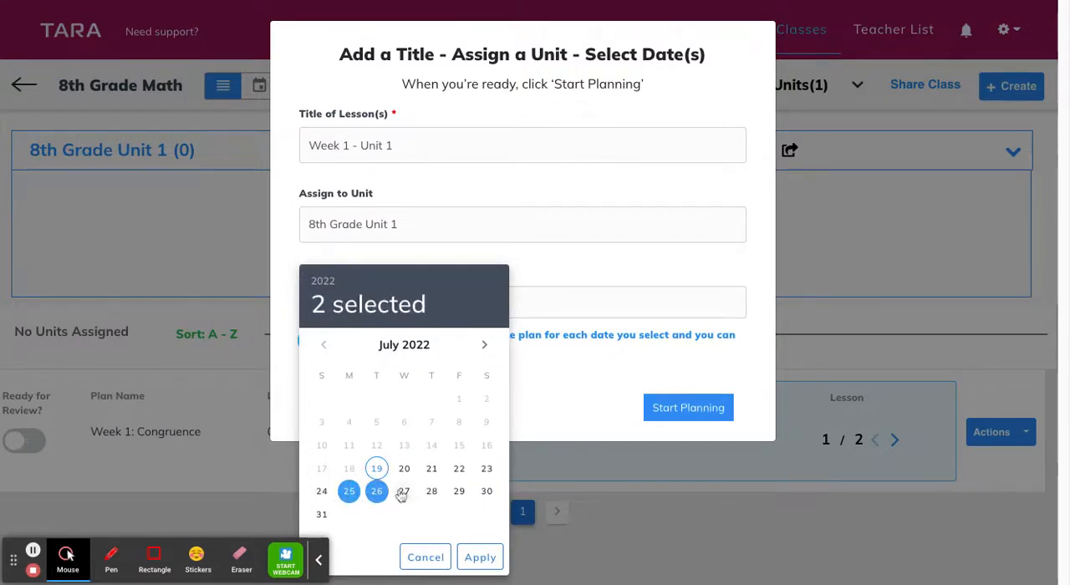
left_click(403, 495)
left_click(478, 558)
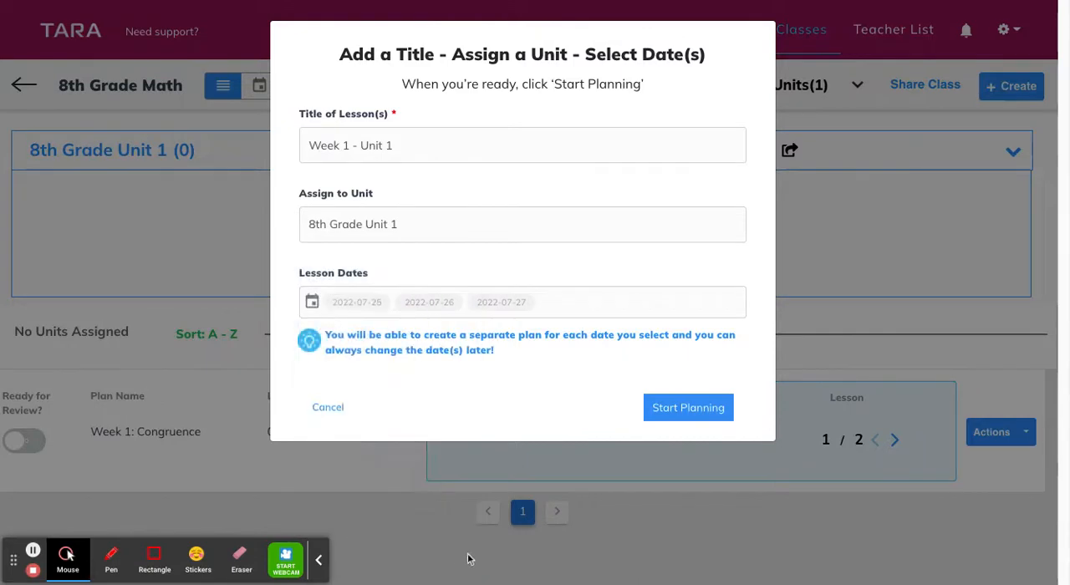
left_click(695, 409)
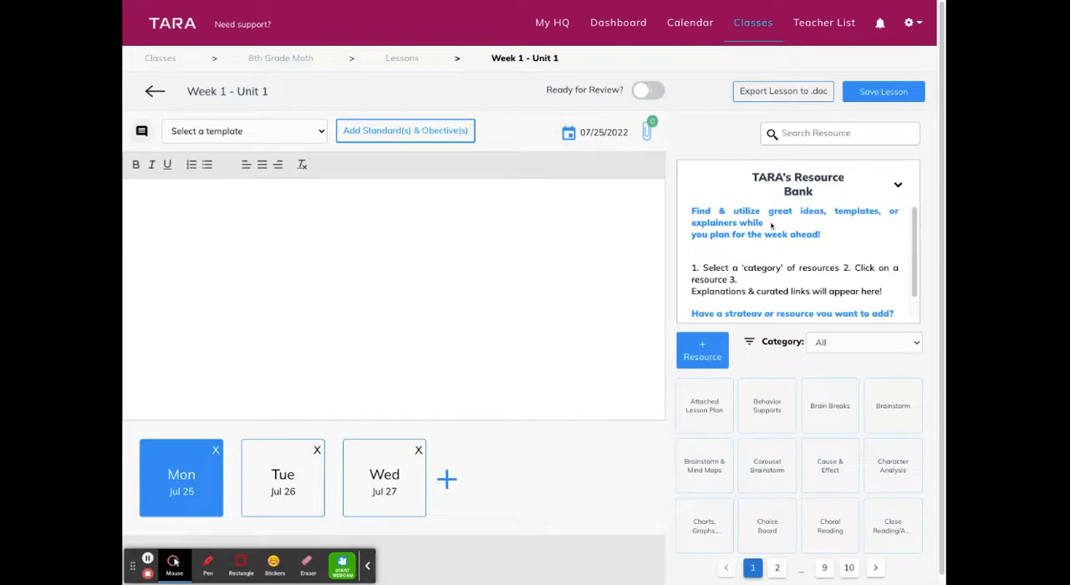
scroll(767, 253, "down", 1)
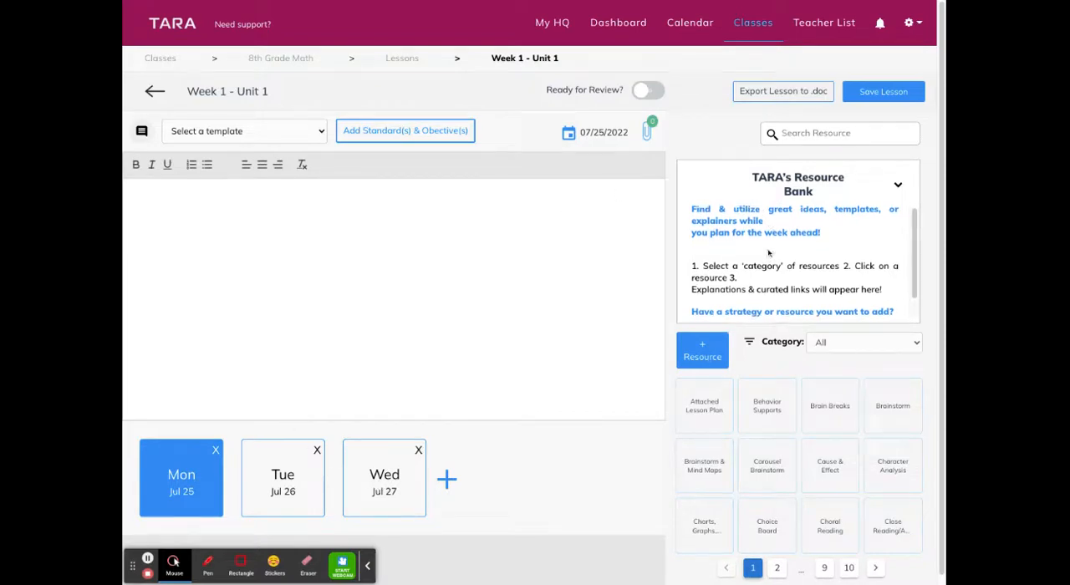
scroll(785, 361, "down", 1)
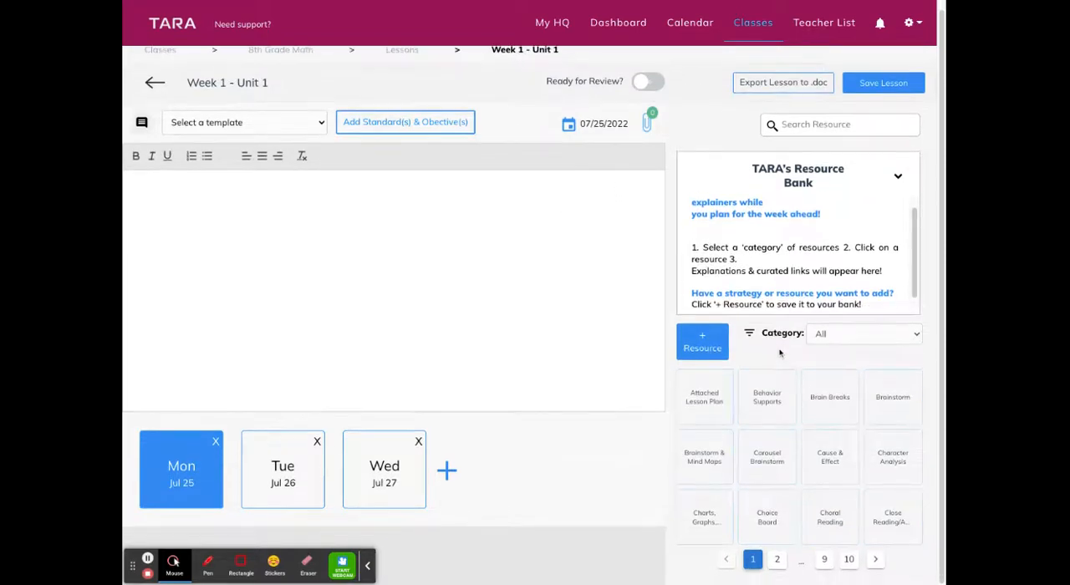
scroll(768, 357, "up", 1)
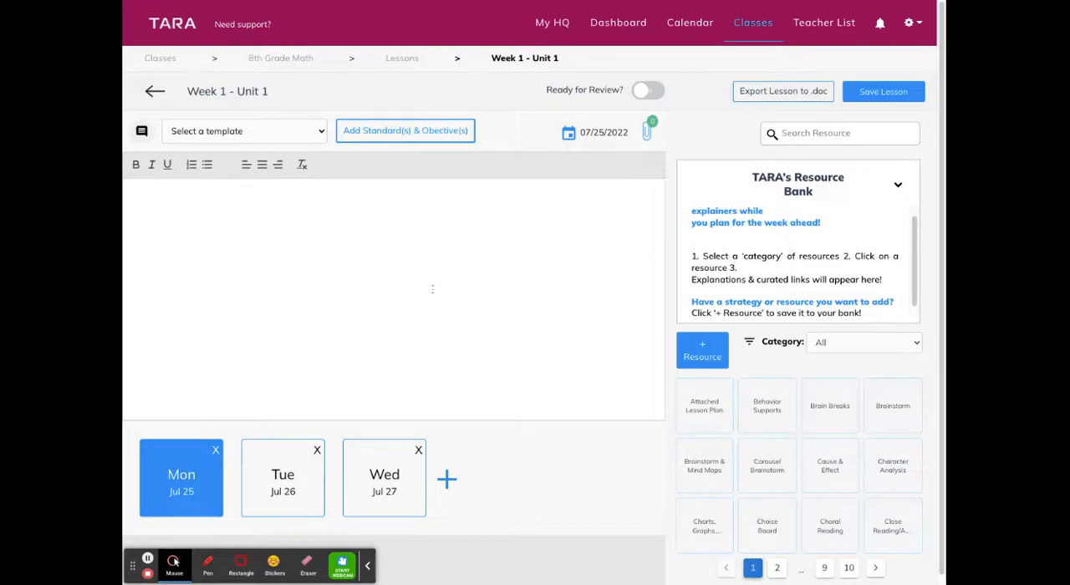
Apply the 5 E Template to the Monday, July 25 lesson plan, accepting the template switch, and look through its sections
left_click(240, 202)
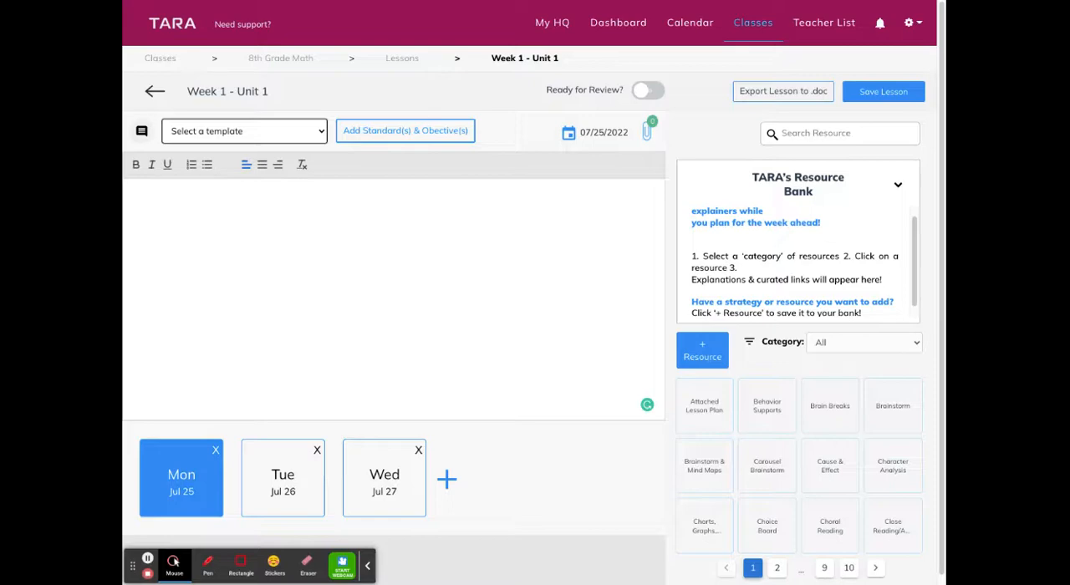
left_click(198, 251)
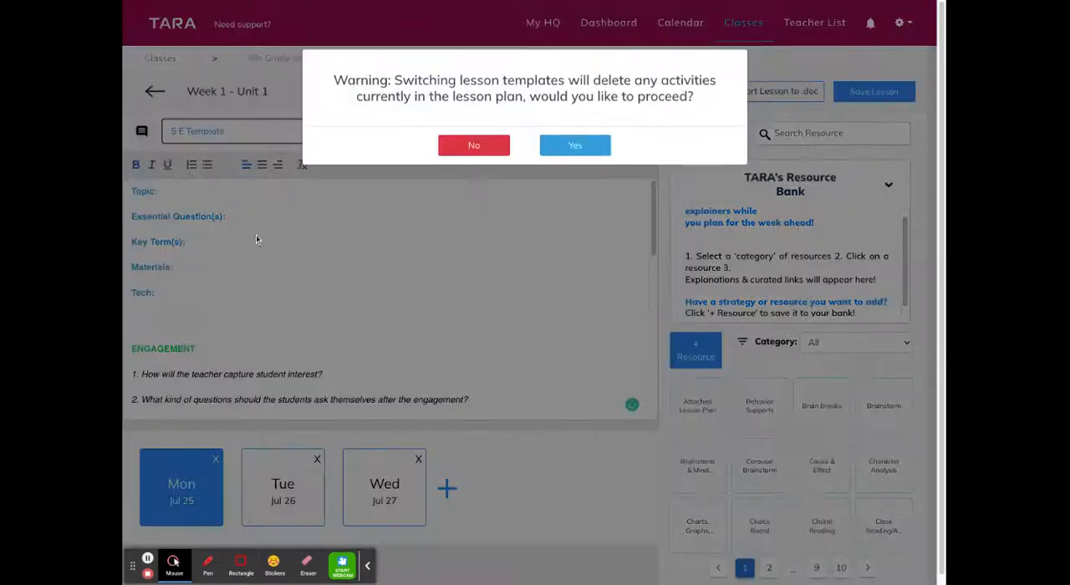
left_click(558, 147)
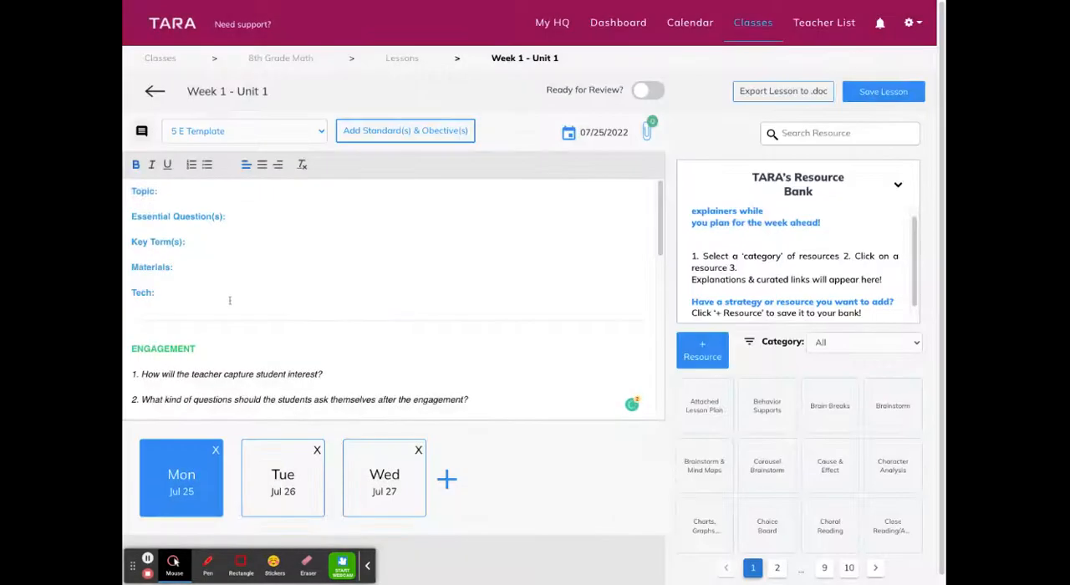
scroll(234, 296, "down", 3)
scroll(240, 292, "down", 5)
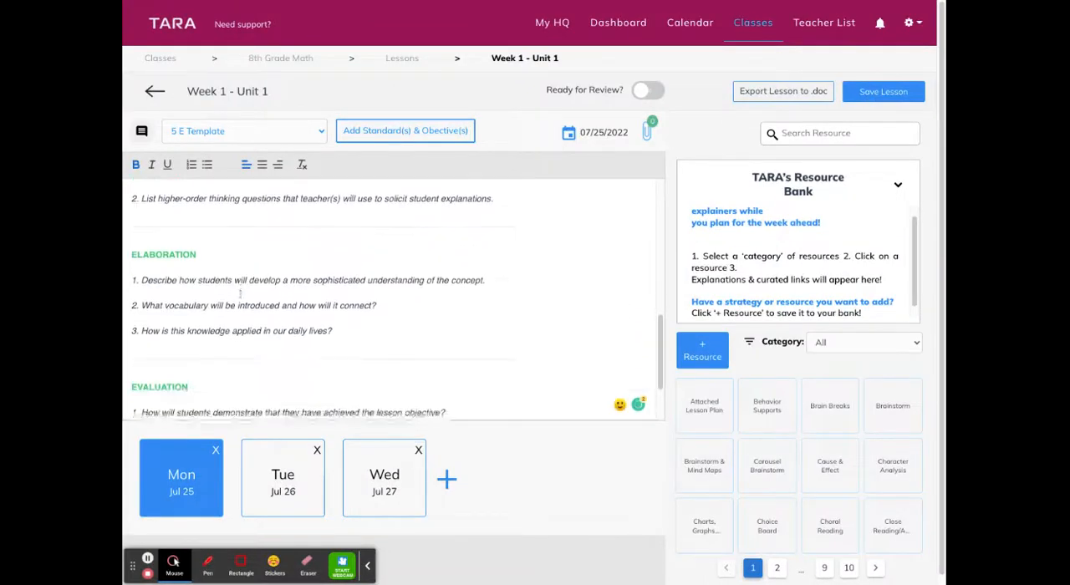
scroll(202, 287, "up", 8)
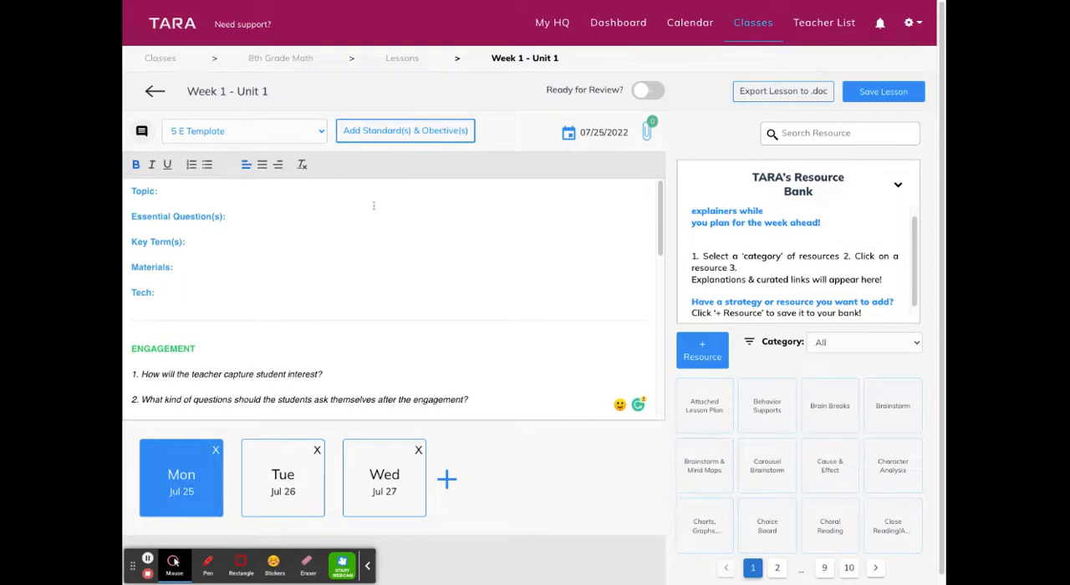
Search the standards database for "mgse" and apply standard MGSE6.RP.2 to the Monday lesson
left_click(390, 134)
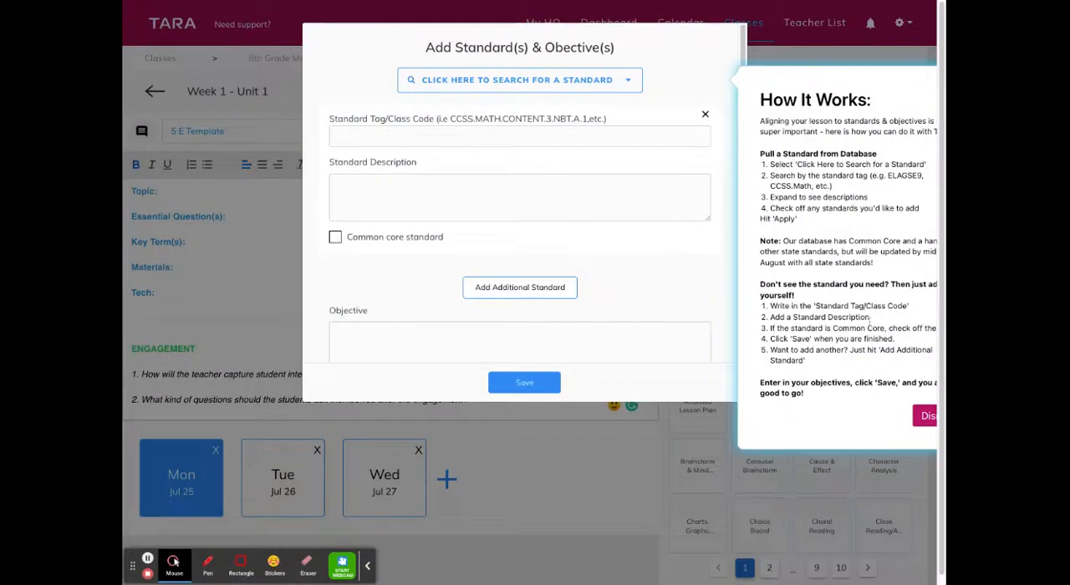
left_click(932, 417)
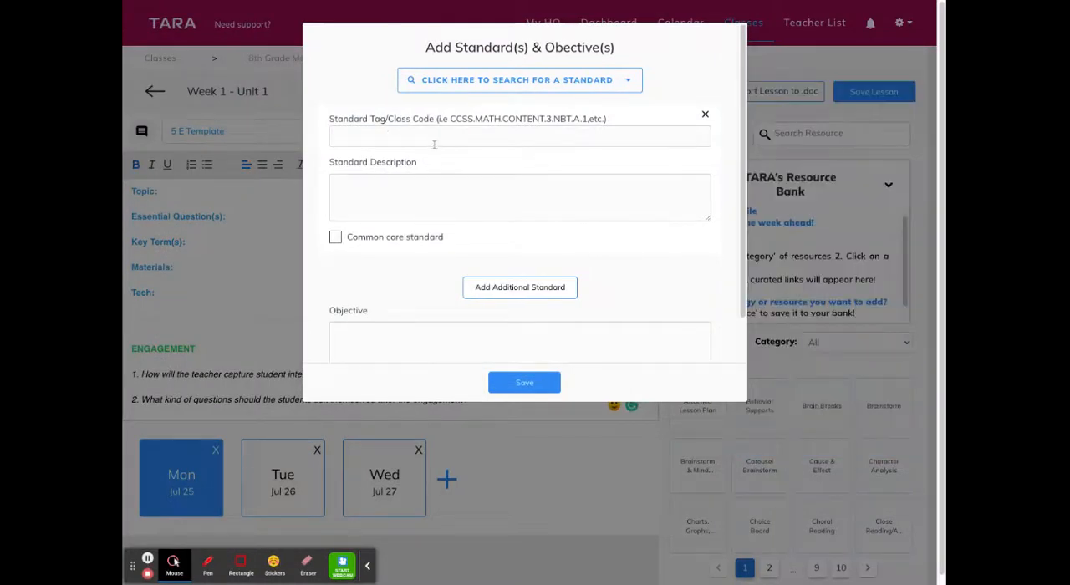
left_click(484, 82)
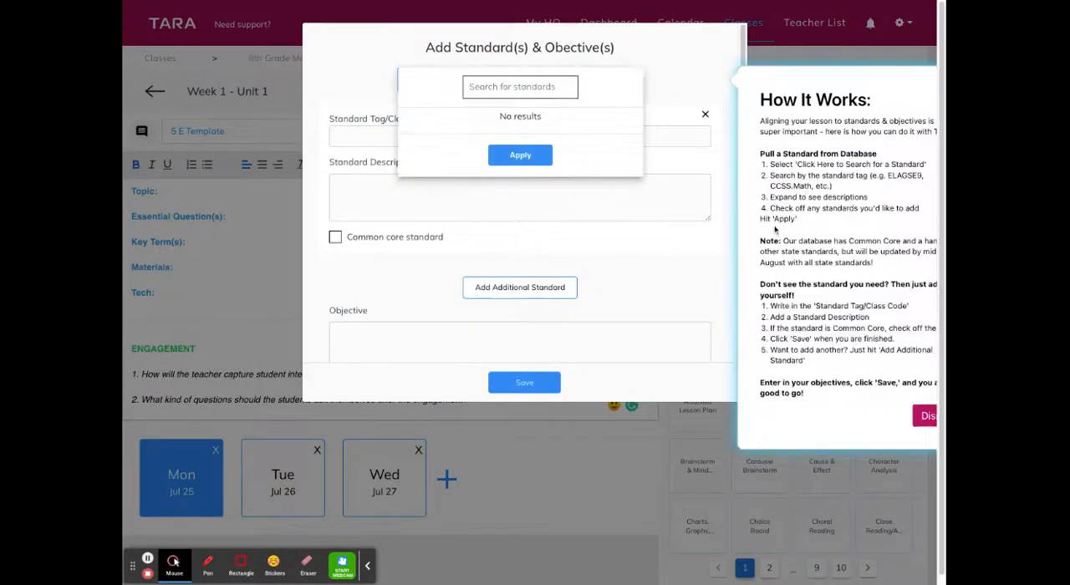
left_click(513, 88)
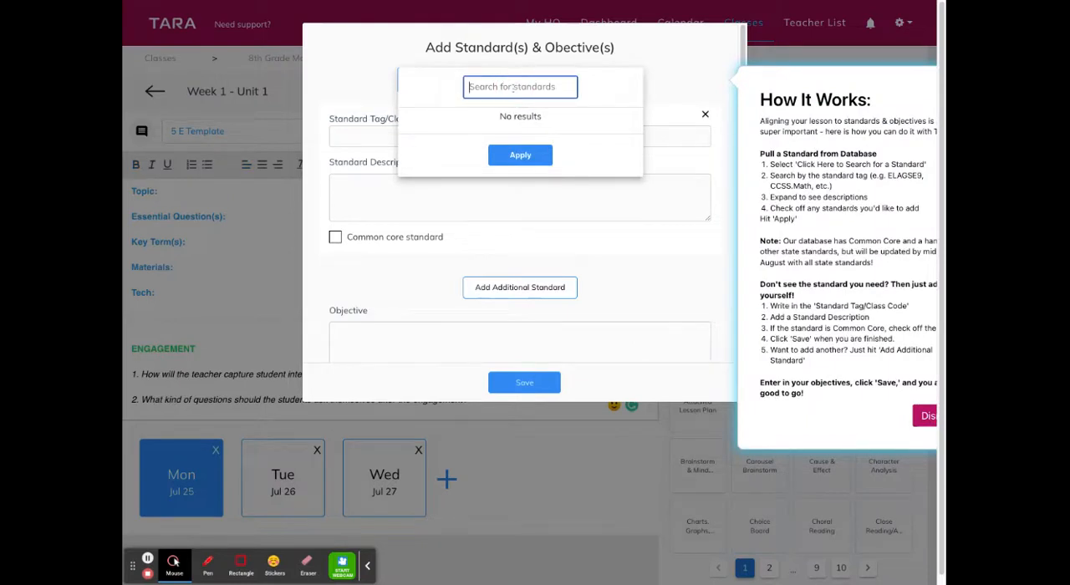
type("mgsi")
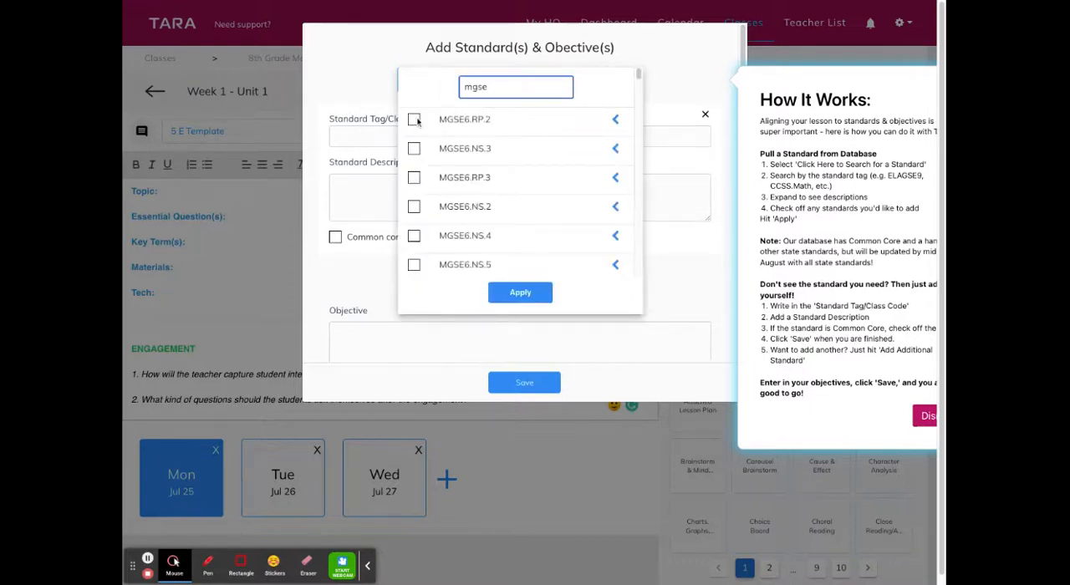
left_click(420, 119)
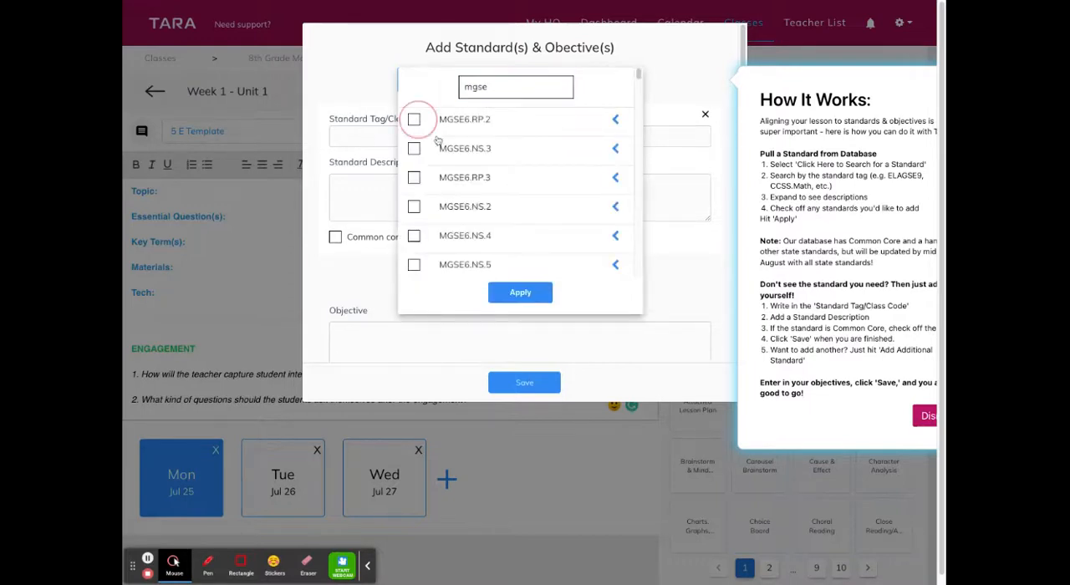
left_click(520, 294)
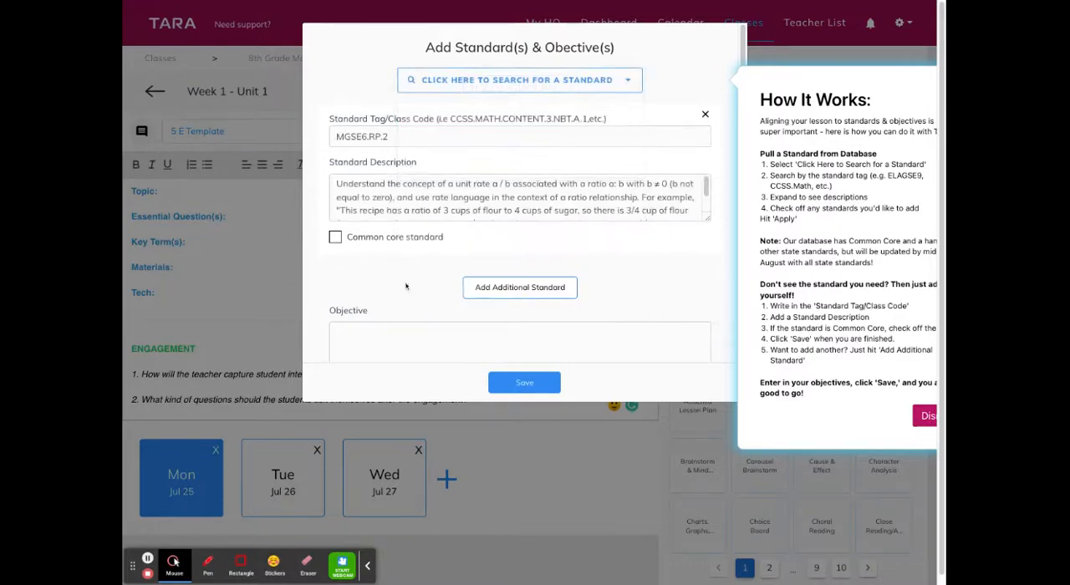
Enter "I can..." as the lesson objective and save the standard and objective
scroll(393, 274, "down", 1)
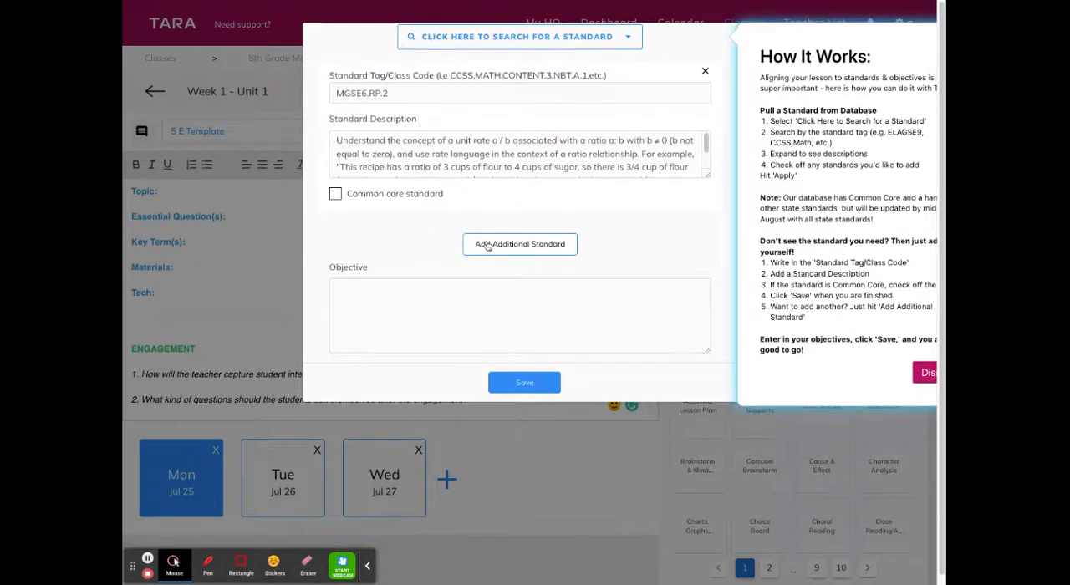
scroll(427, 231, "down", 1)
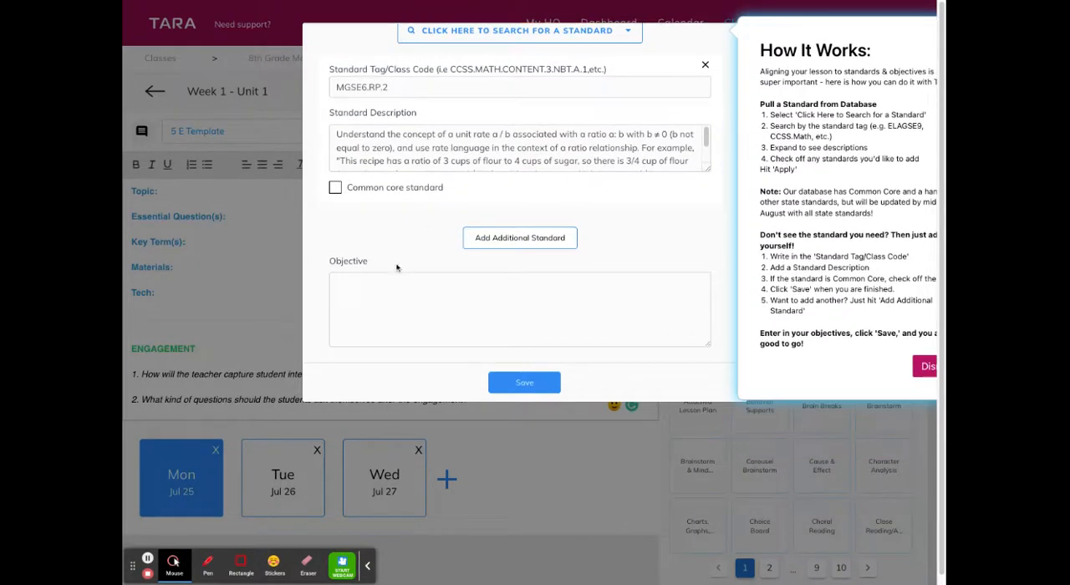
left_click(924, 367)
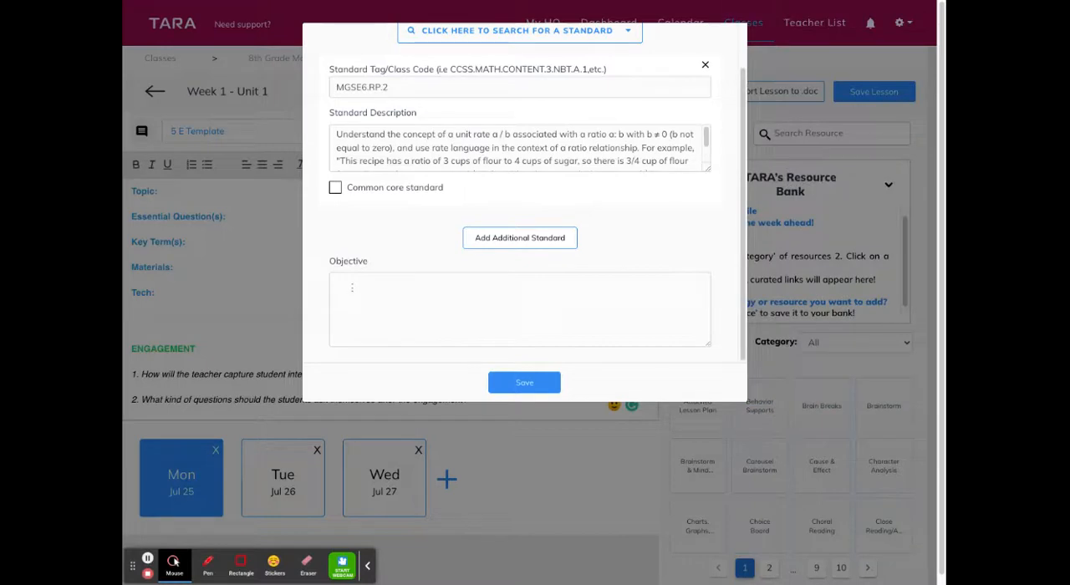
left_click(352, 288)
type("I")
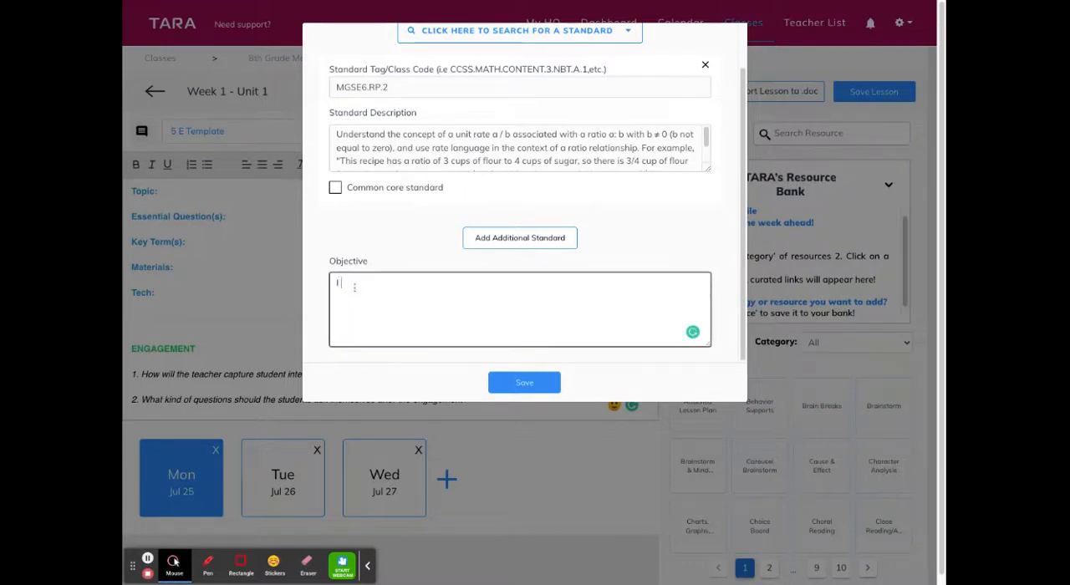
type(" can...")
left_click(513, 384)
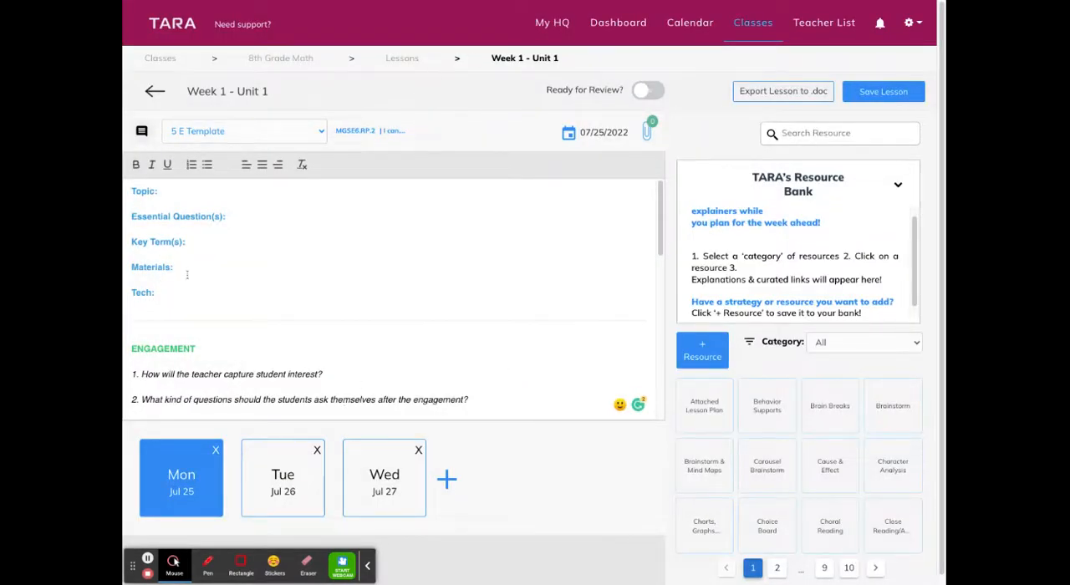
Look through the rest of the Monday plan, and view the Tuesday, July 26 and Wednesday, July 27 plans
scroll(205, 277, "down", 6)
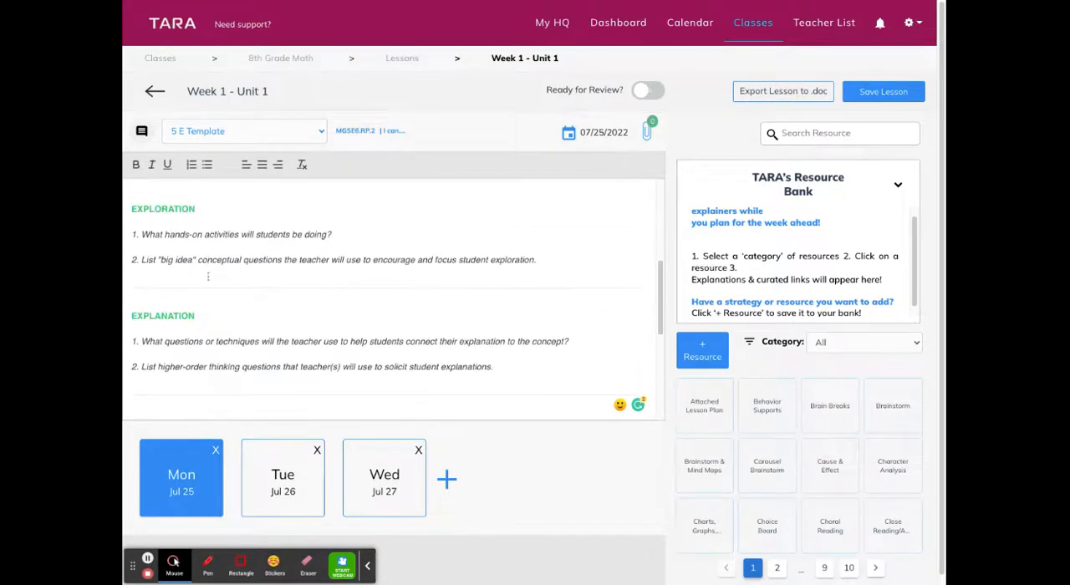
scroll(209, 278, "down", 3)
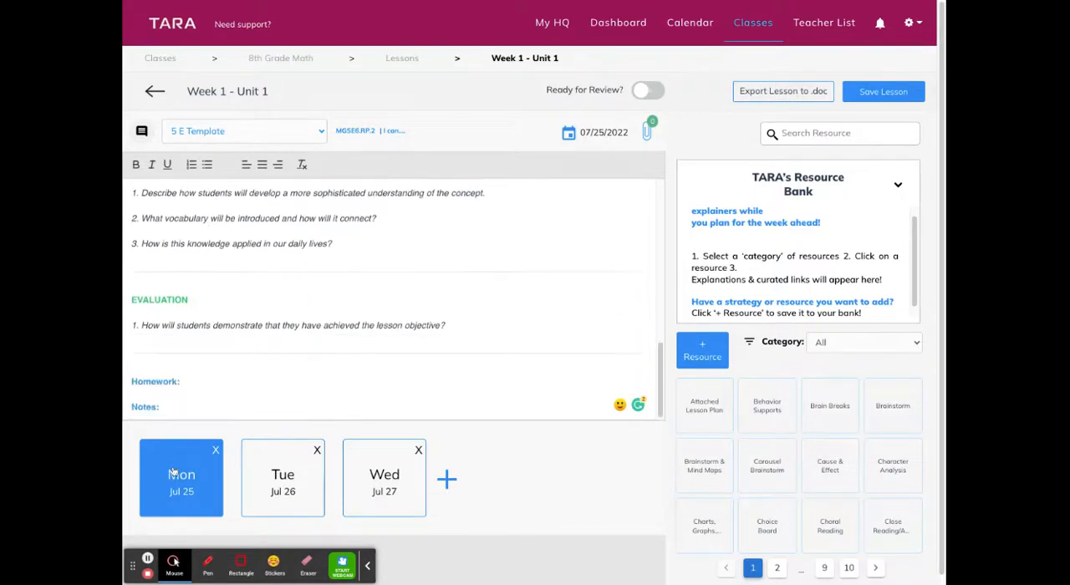
left_click(270, 481)
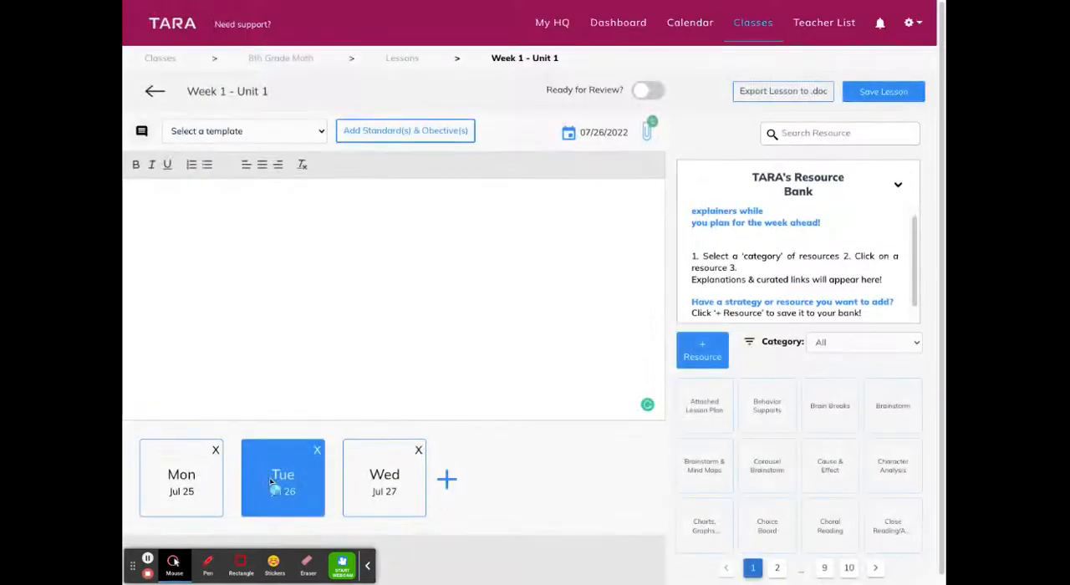
left_click(394, 485)
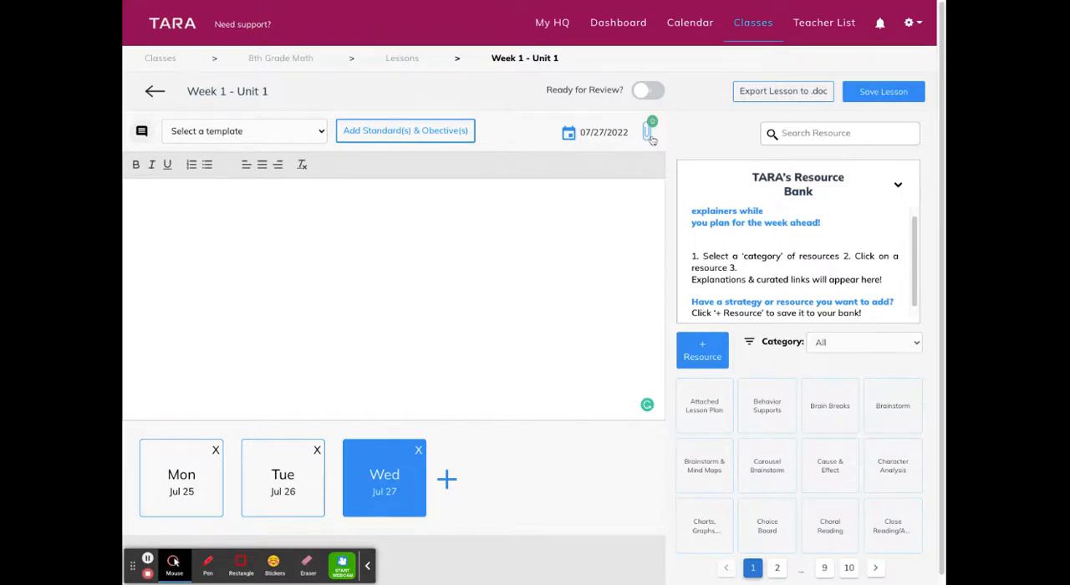
Start a new custom lesson template from the Tuesday, July 26 plan and dismiss the How It Works tip
left_click(179, 478)
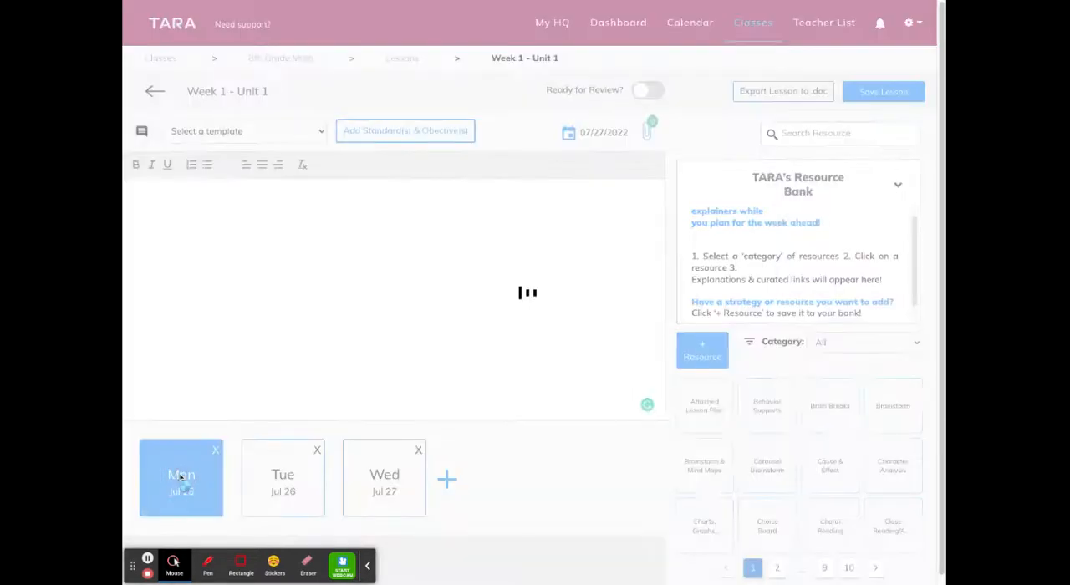
left_click(261, 484)
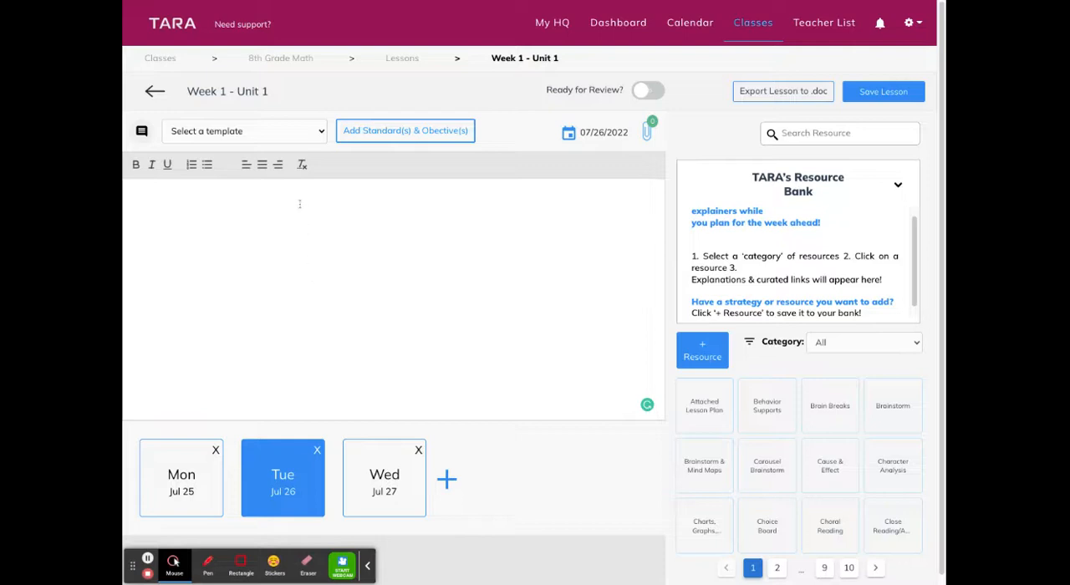
left_click(310, 132)
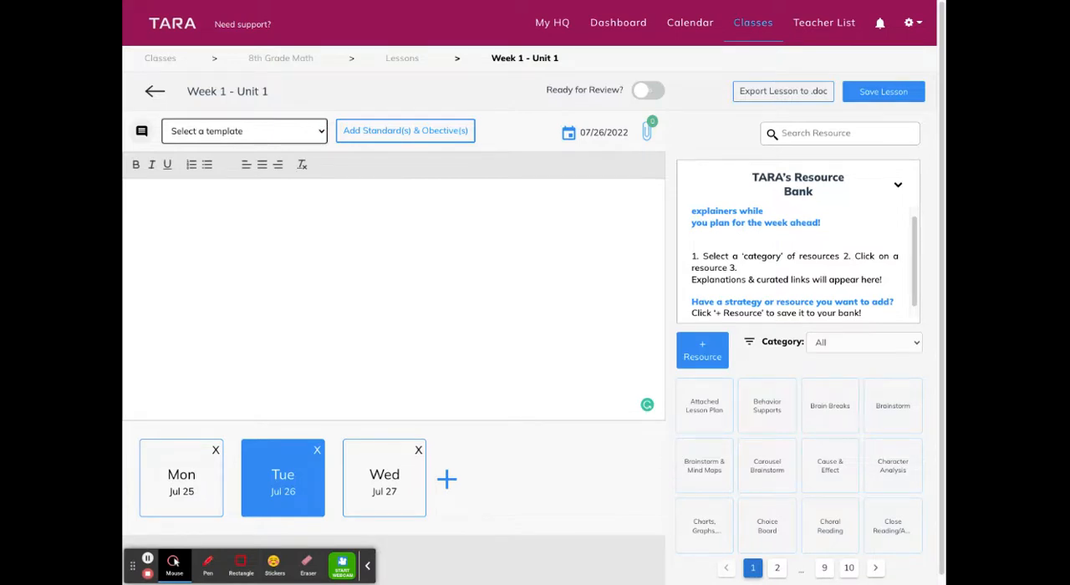
left_click(246, 262)
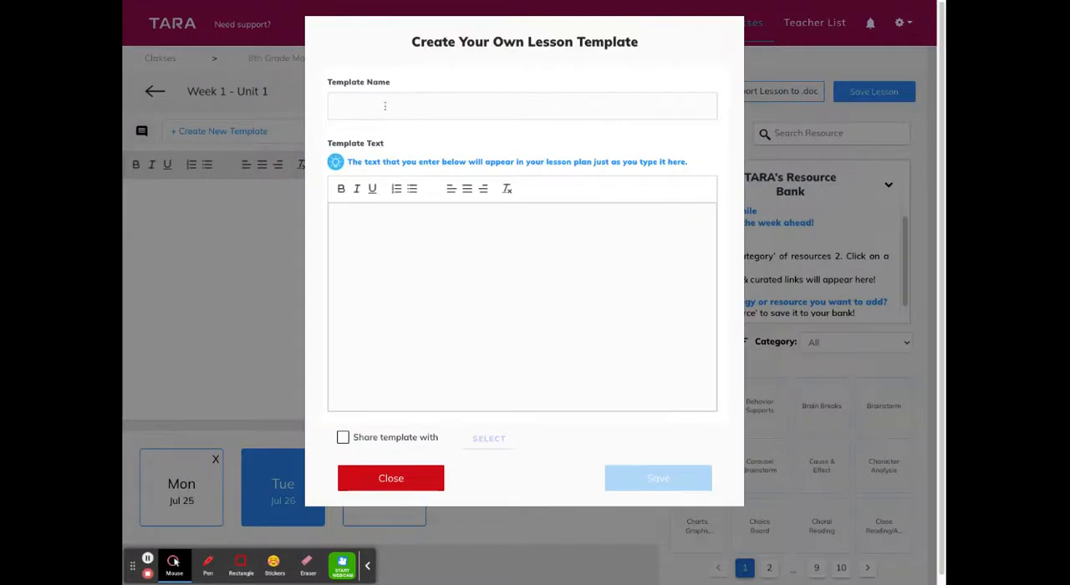
left_click(385, 105)
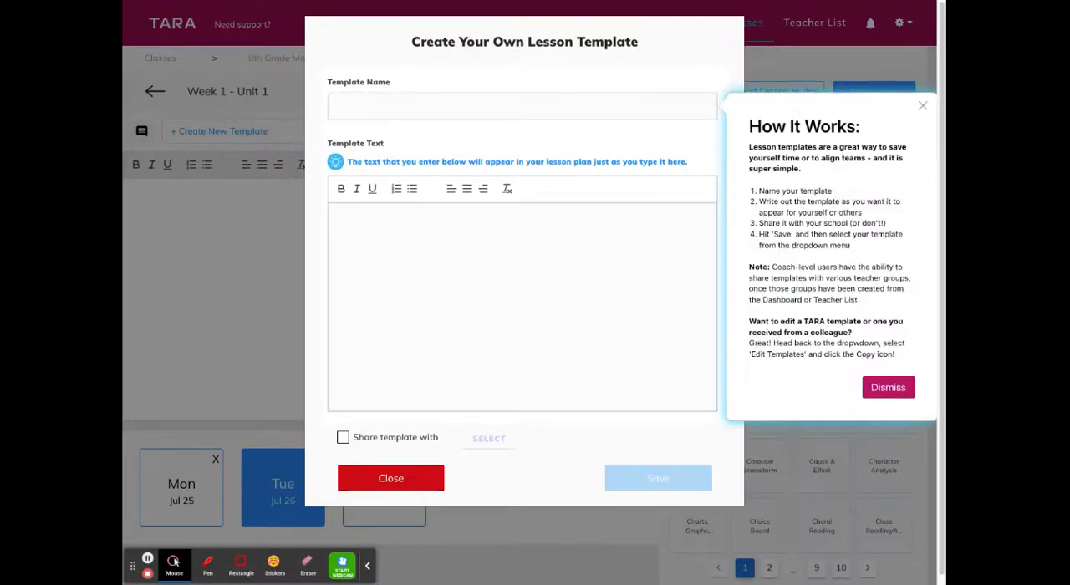
left_click(878, 392)
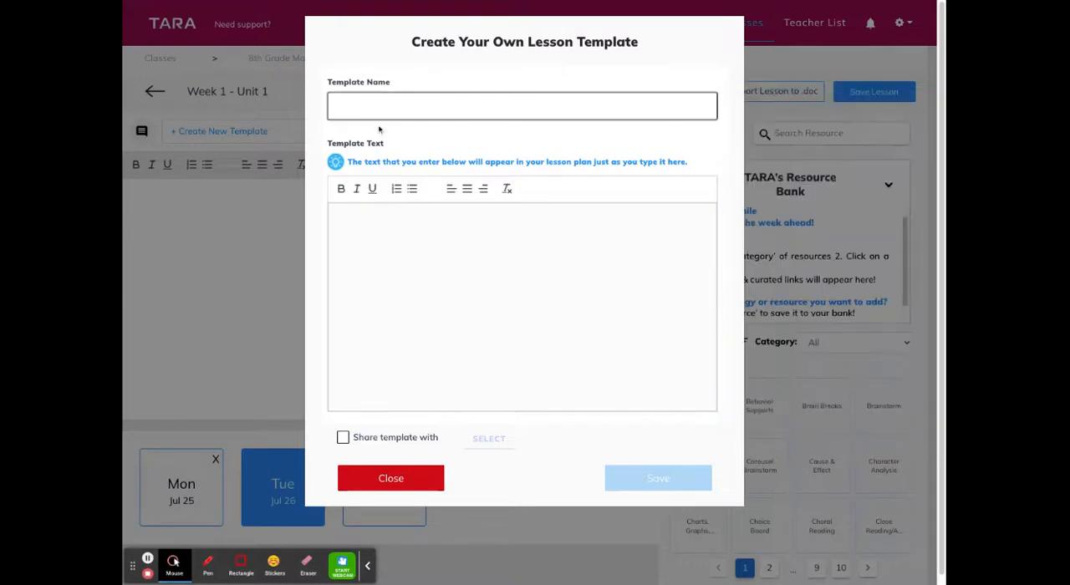
Name the new template "Riverdale Template" and enter "sample" as its template text
type("Riverdale ")
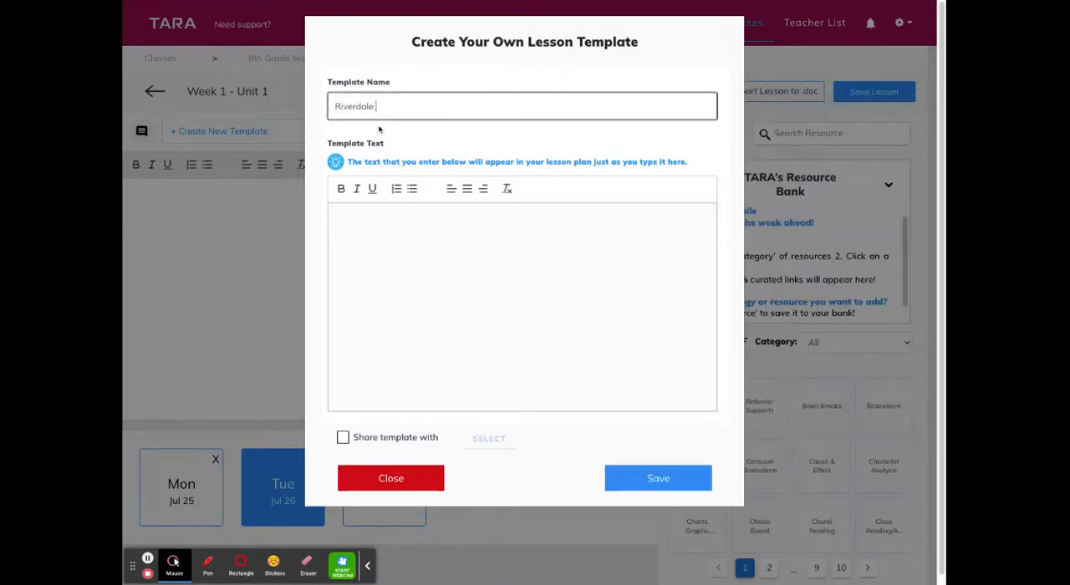
type("Template")
left_click(368, 217)
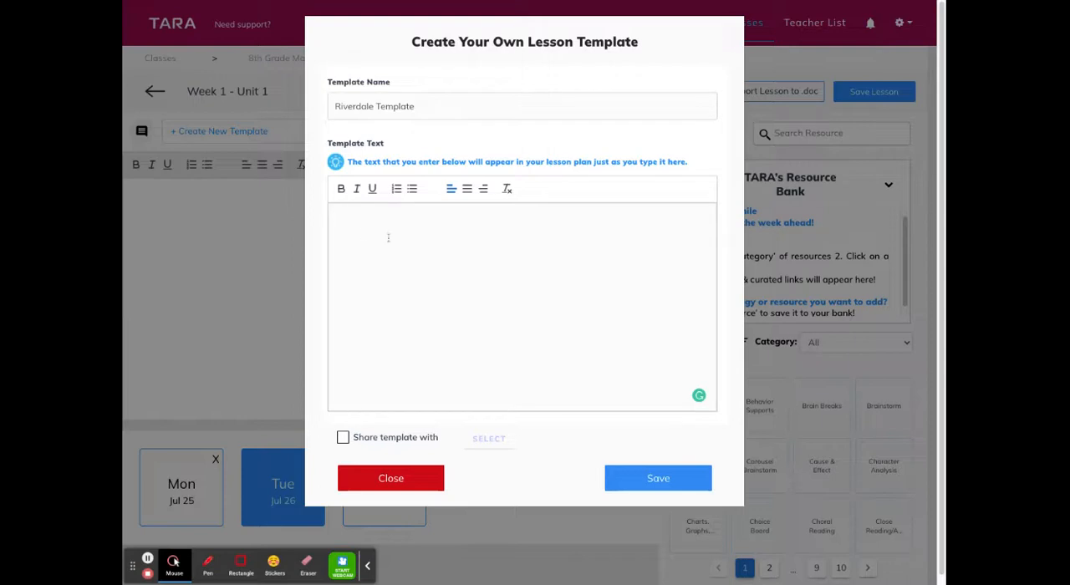
type("sample")
Enable sharing for the template, view the available groups without selecting any, and save the template
left_click(343, 438)
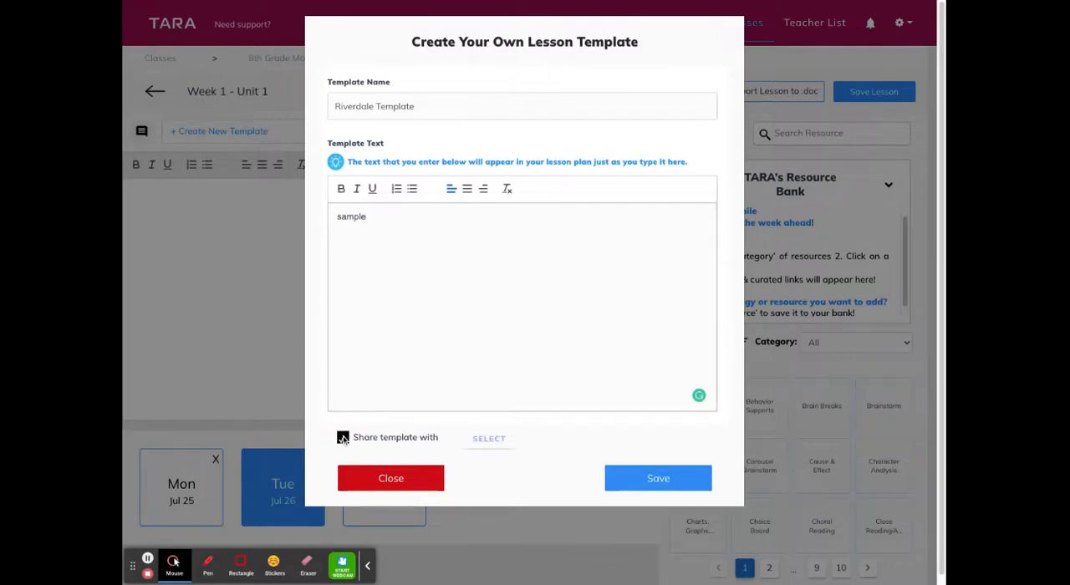
left_click(488, 441)
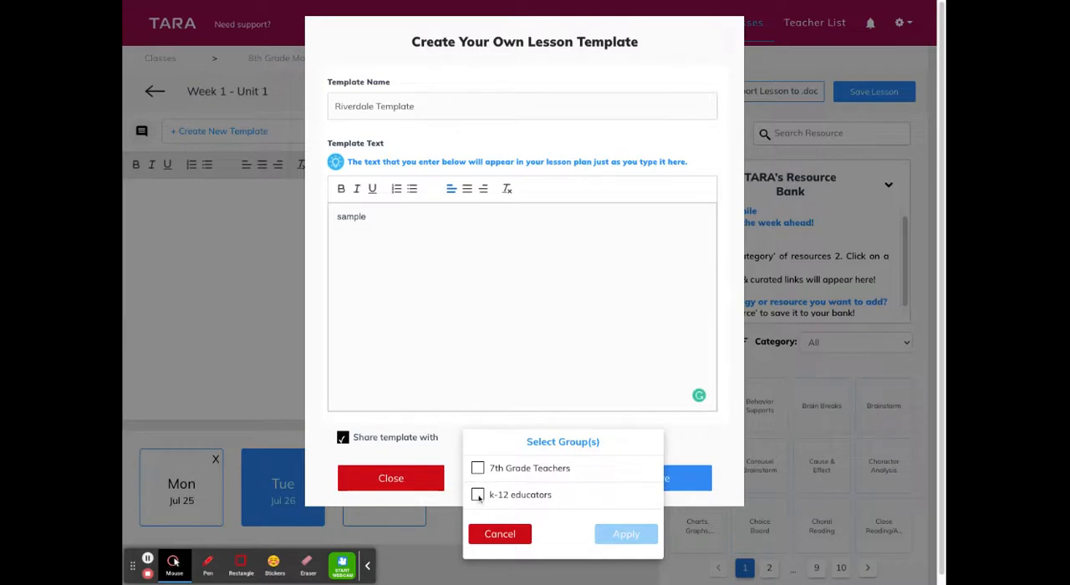
left_click(501, 545)
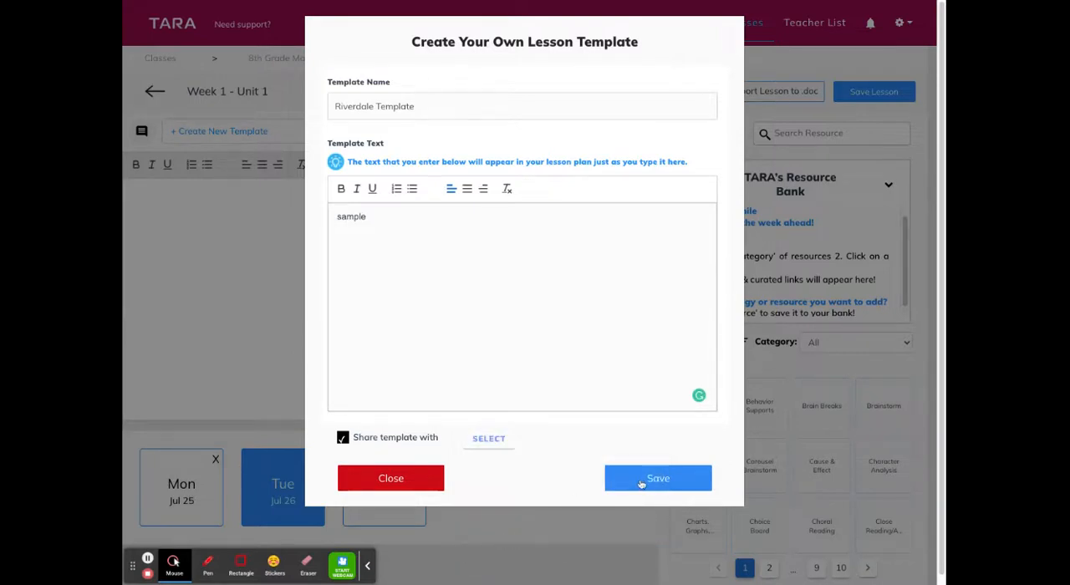
left_click(639, 480)
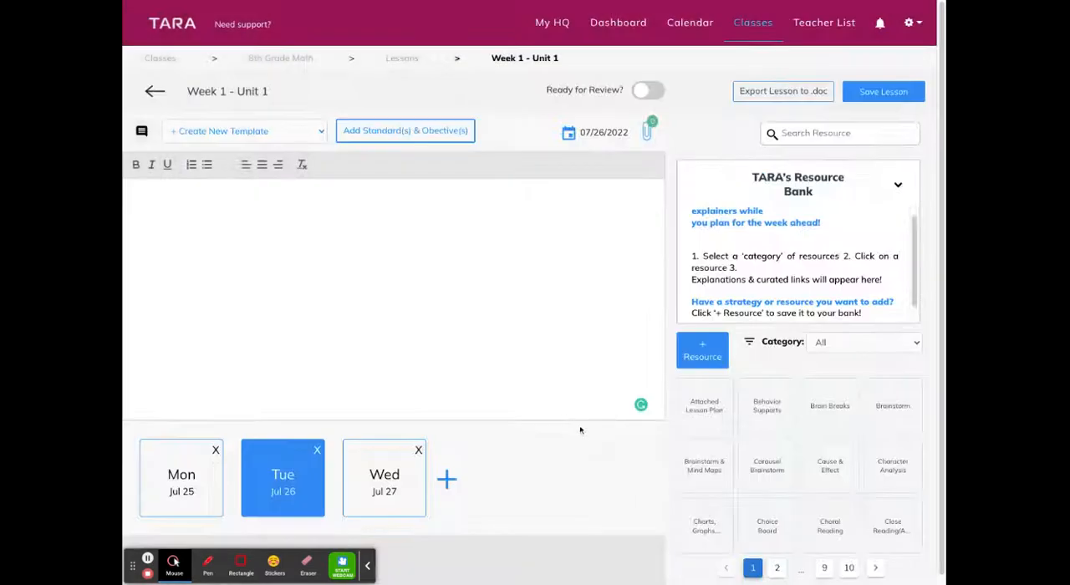